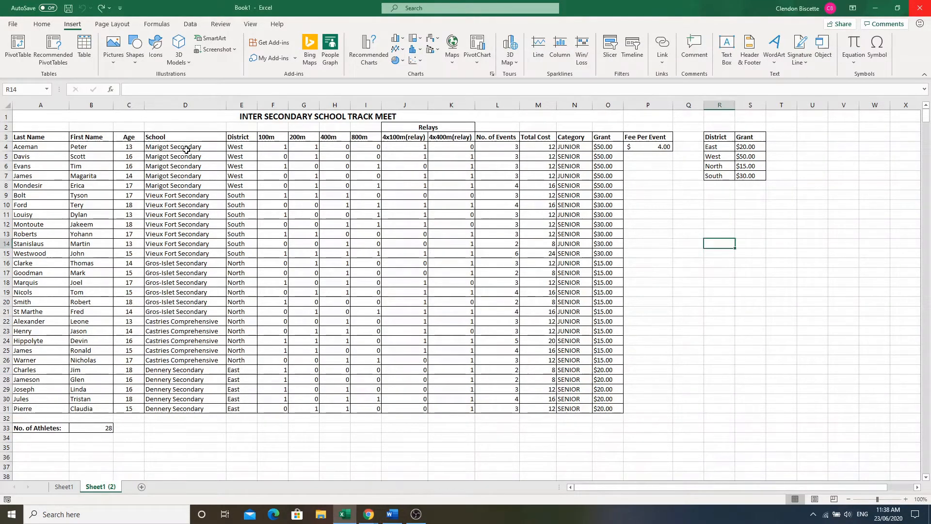
key(alt+Tab)
drag(186, 147, 188, 399)
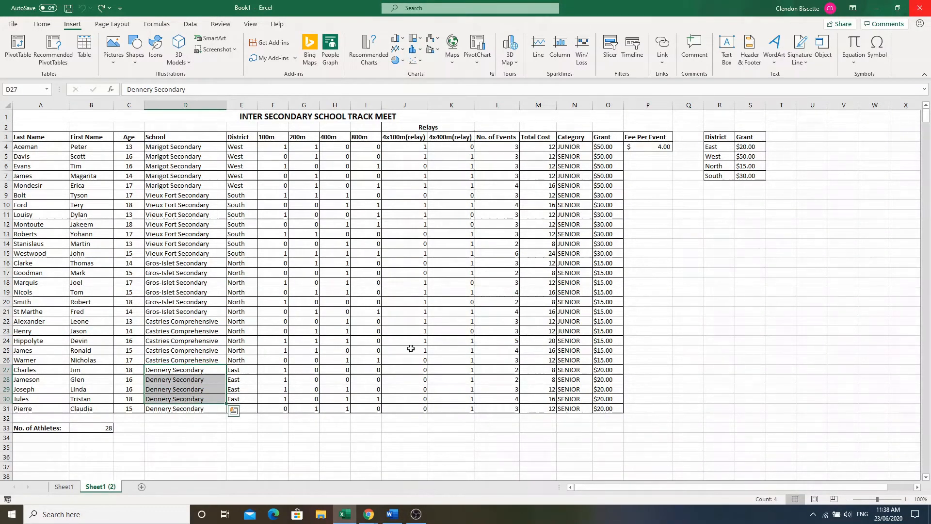
click(679, 214)
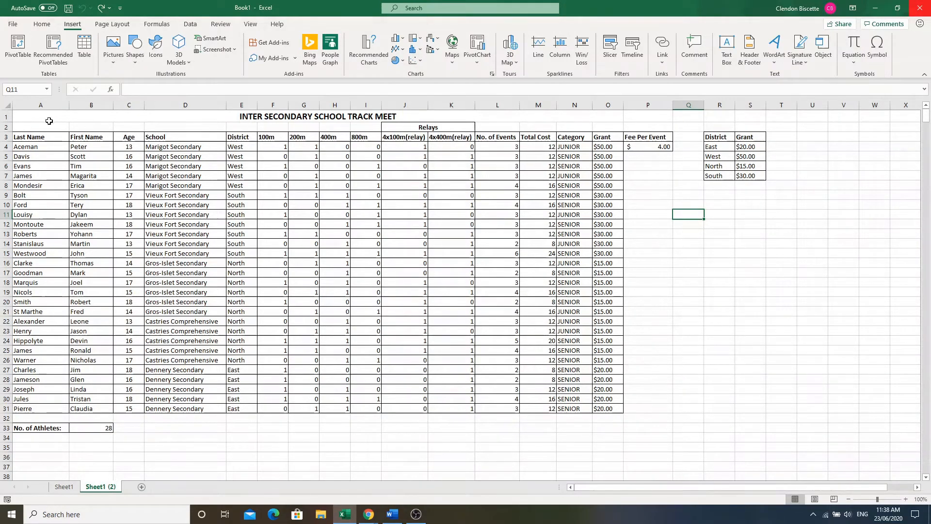
click(41, 25)
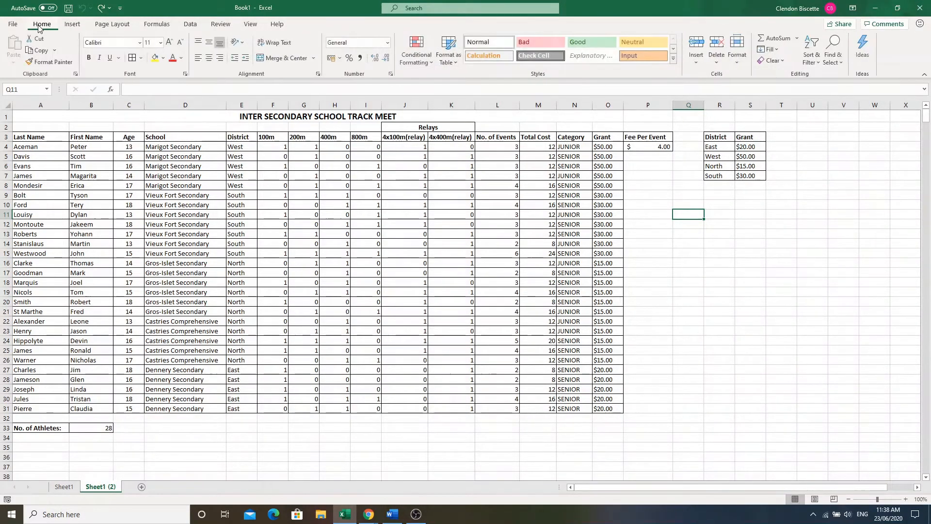
click(73, 25)
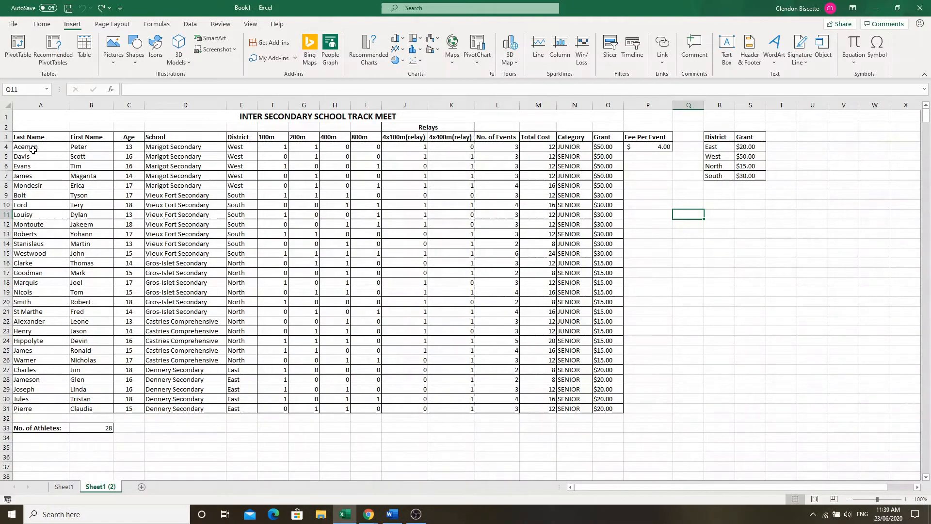
Create a PivotTable from the athlete table A3:O31, placed on the existing worksheet at cell R12.
drag(23, 136, 606, 408)
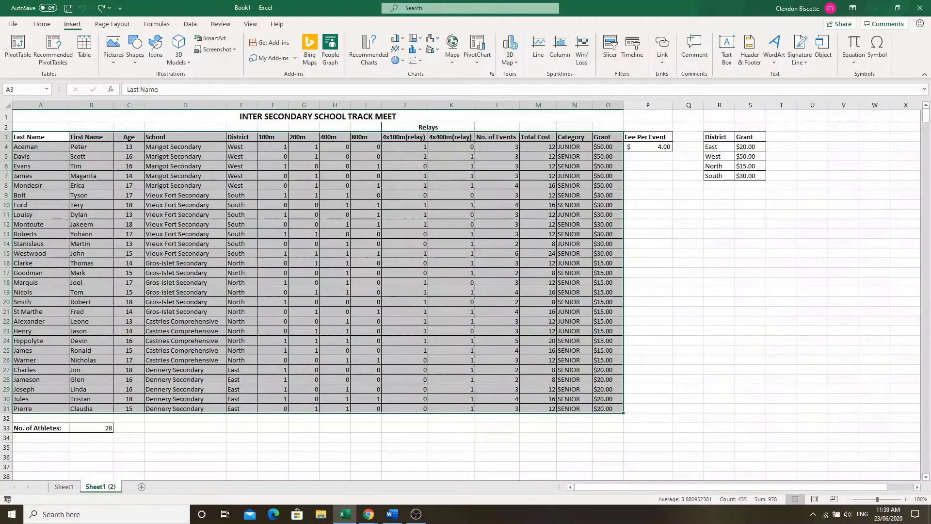
key(alt+Tab)
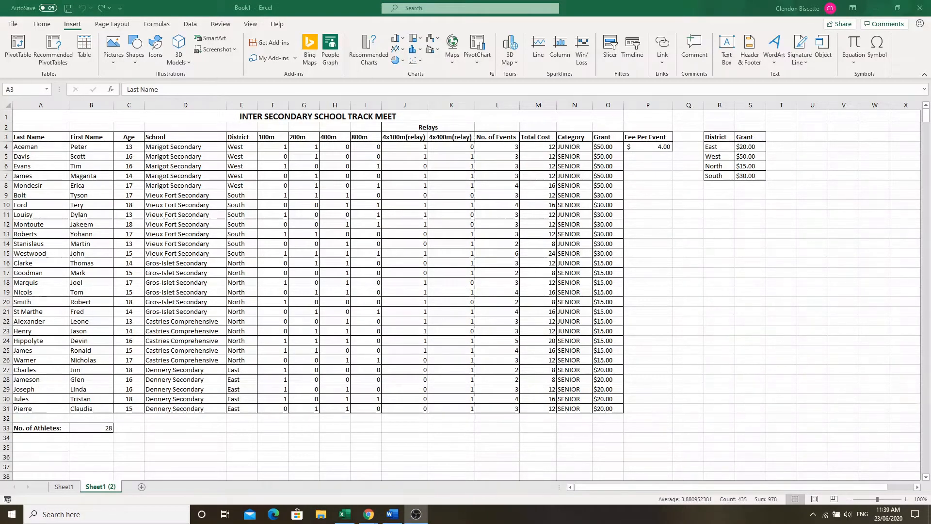
key(alt+Tab)
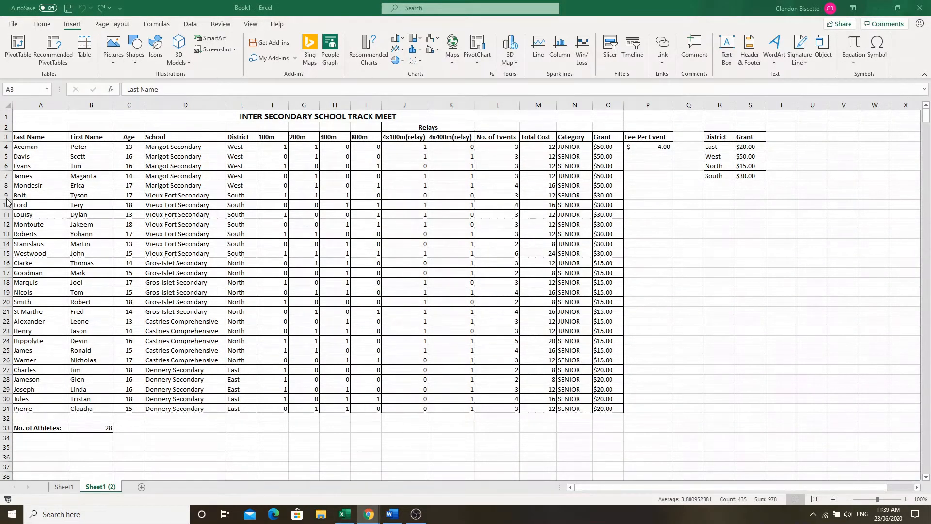
key(alt+Tab)
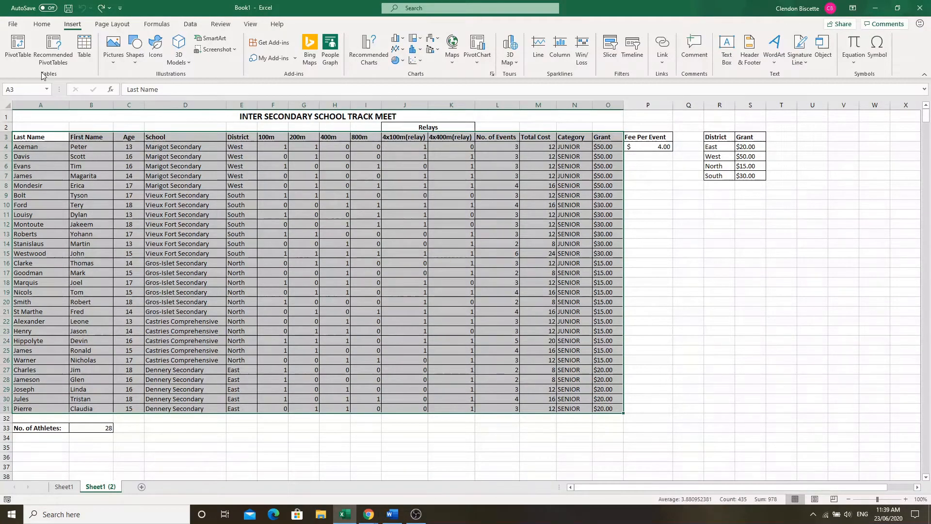
click(18, 48)
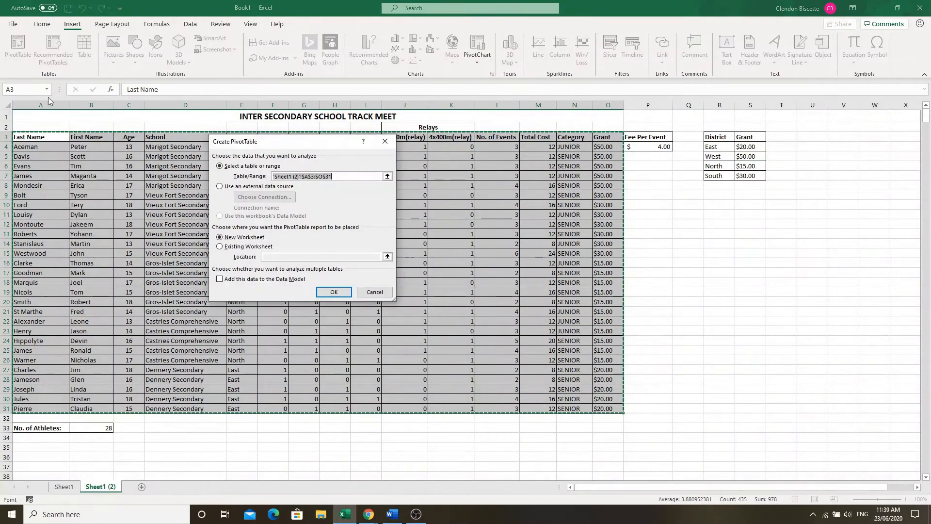
drag(274, 147, 367, 183)
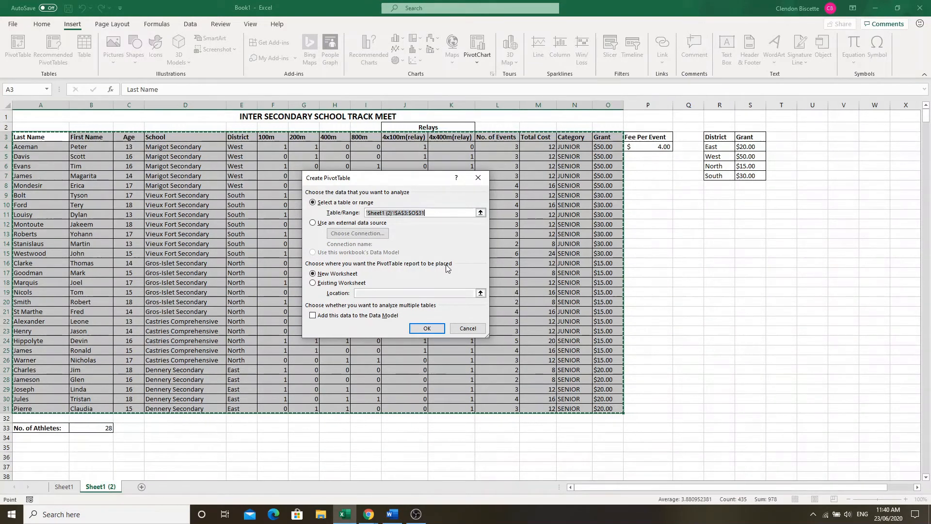
click(313, 285)
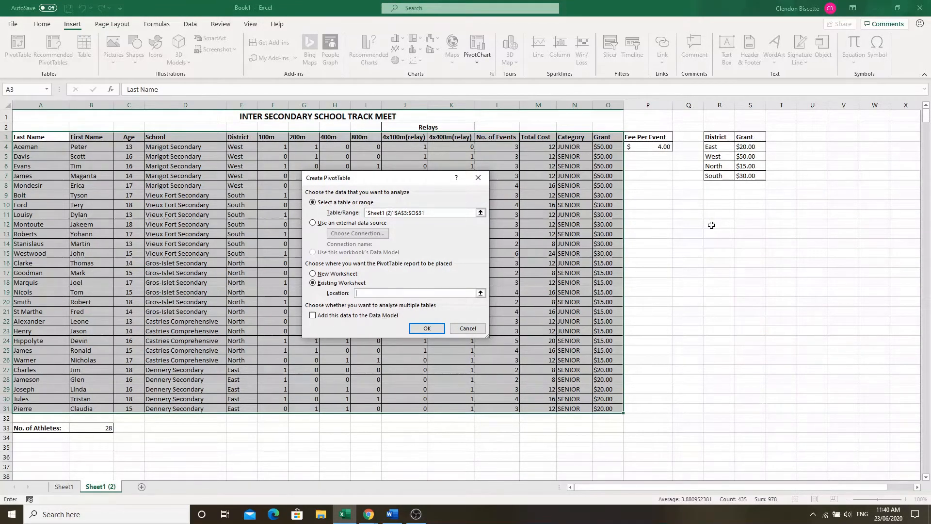
click(712, 225)
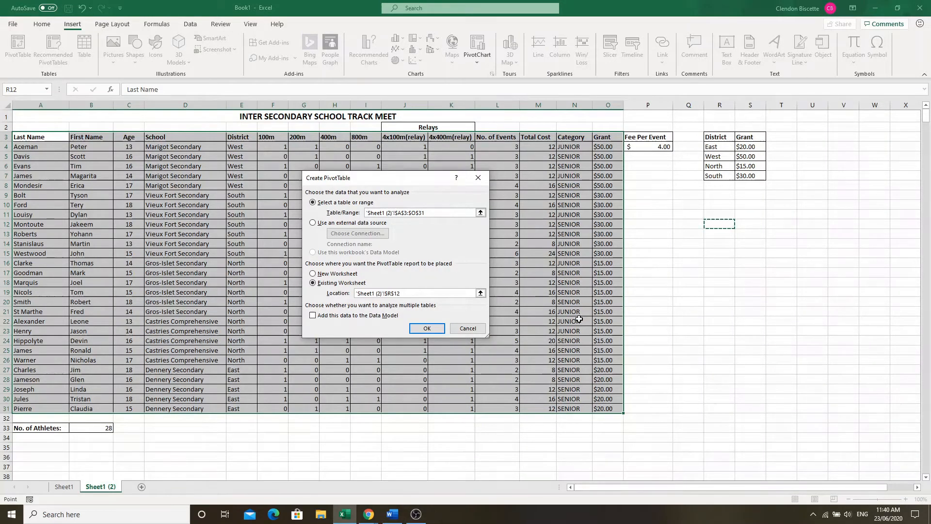
click(427, 328)
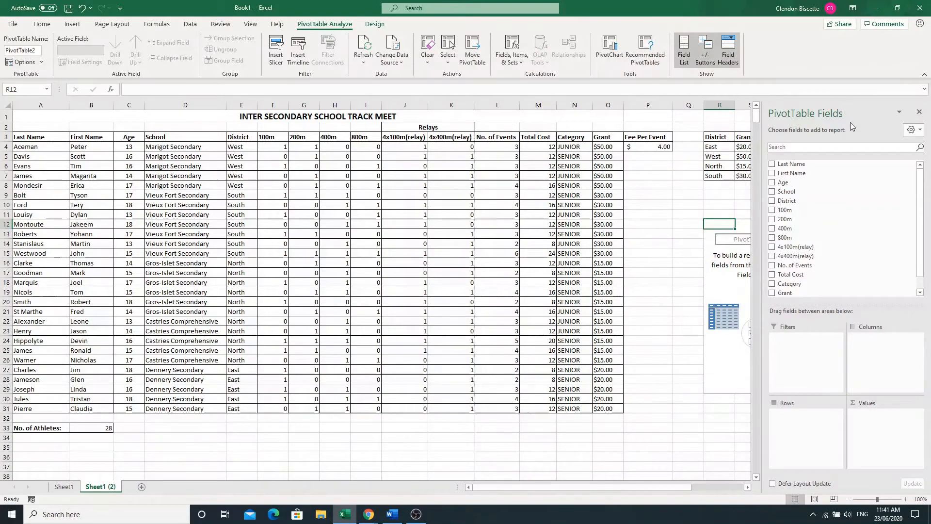
Lay out the PivotTable with School as the row field and the sum of No. of Events as values.
scroll(803, 261, down, 1)
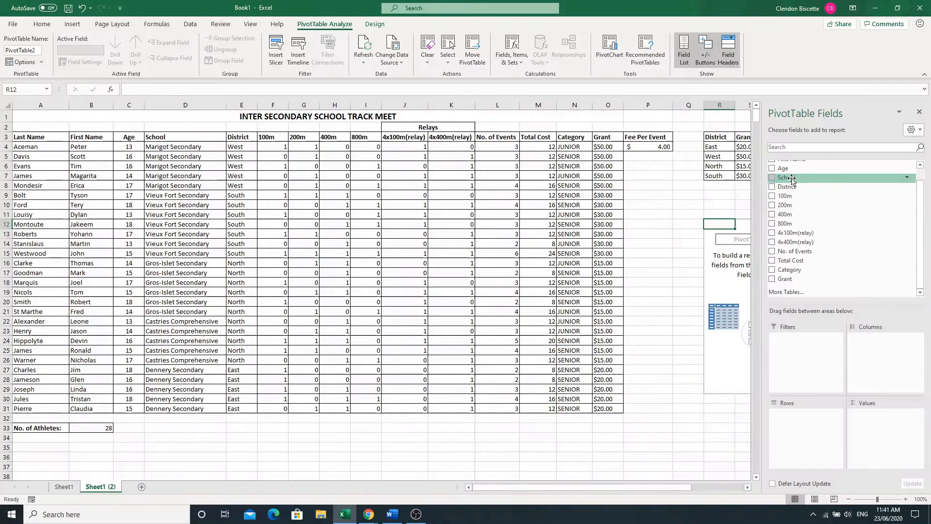
drag(792, 177, 787, 423)
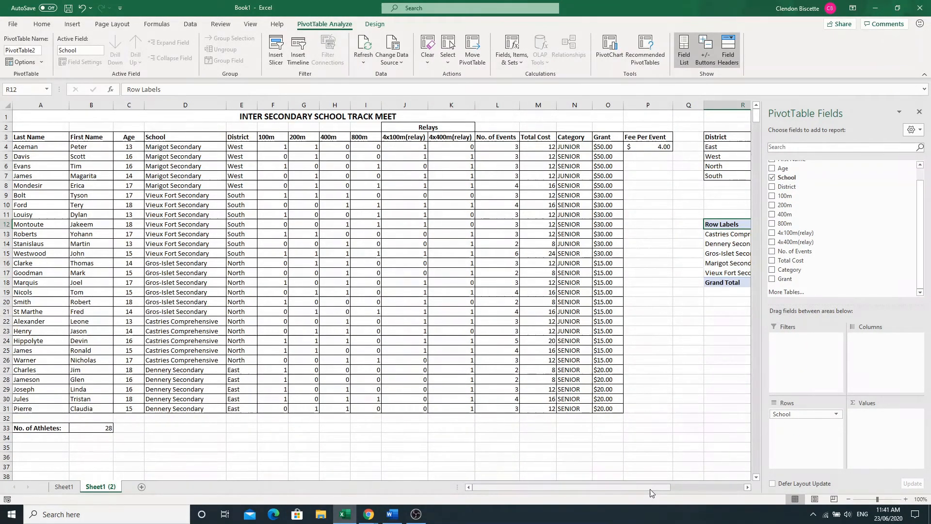
drag(648, 489, 727, 491)
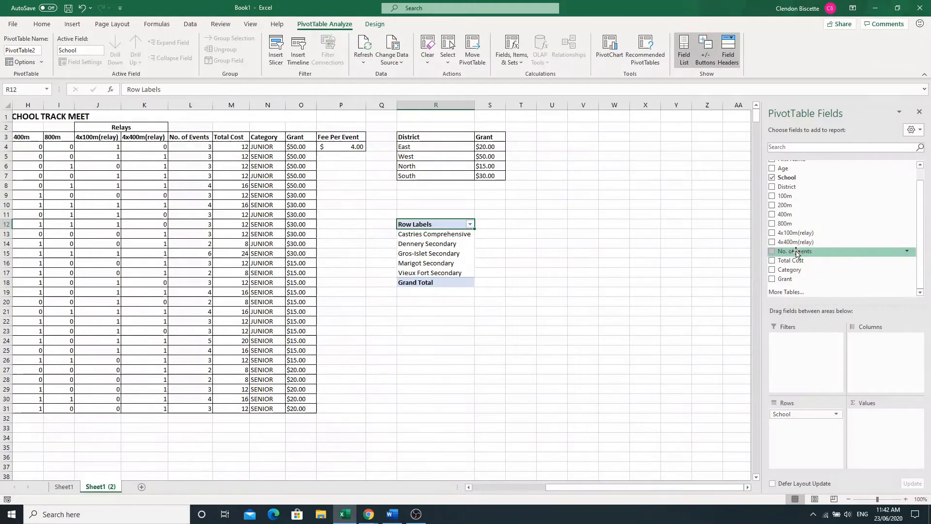
drag(797, 252, 871, 416)
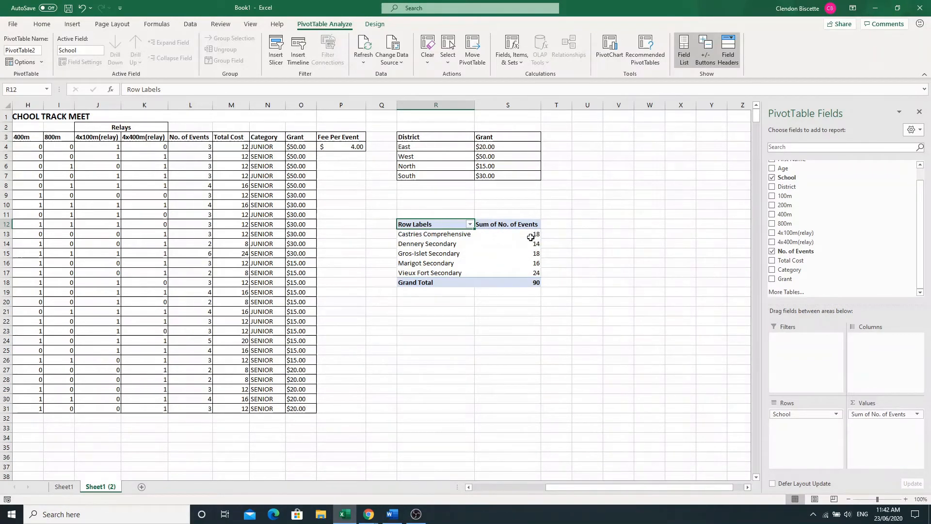
mouse_move(531, 236)
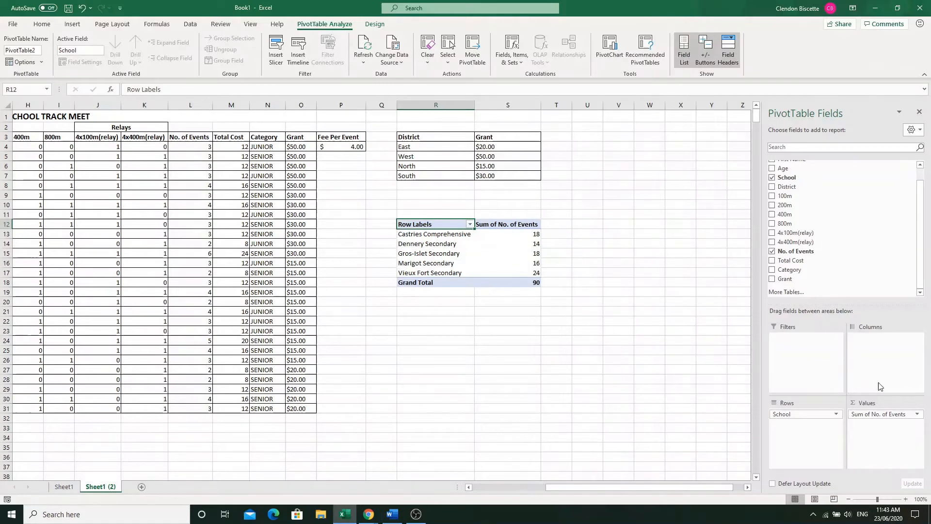
Change the PivotTable's No. of Events value field to summarize by Average.
click(917, 415)
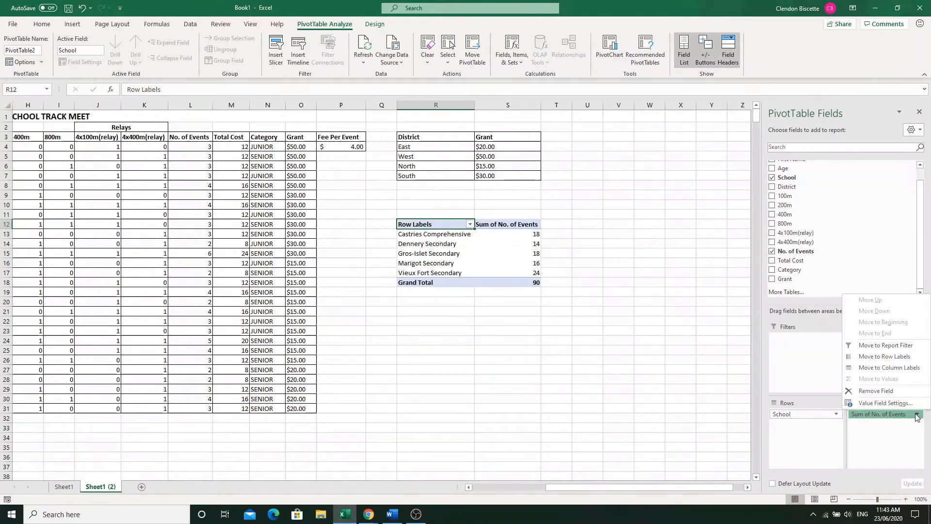
click(873, 403)
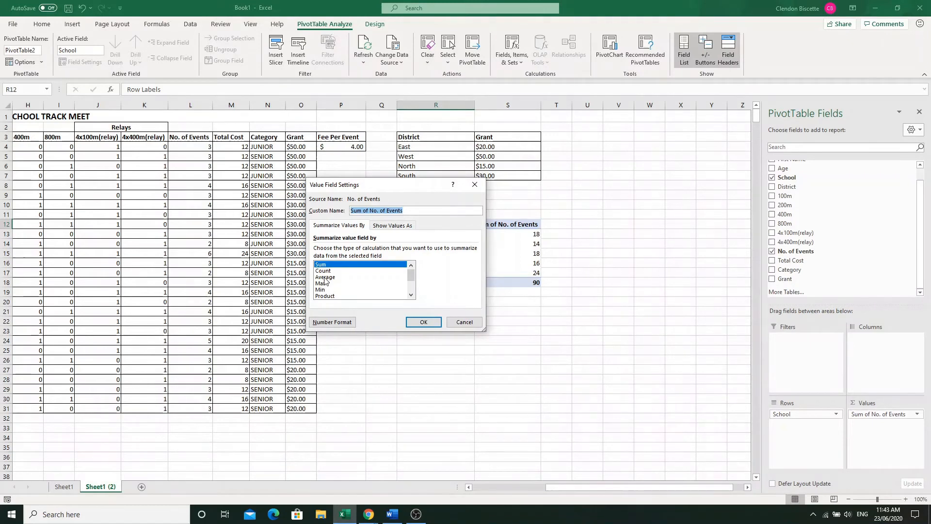
click(325, 277)
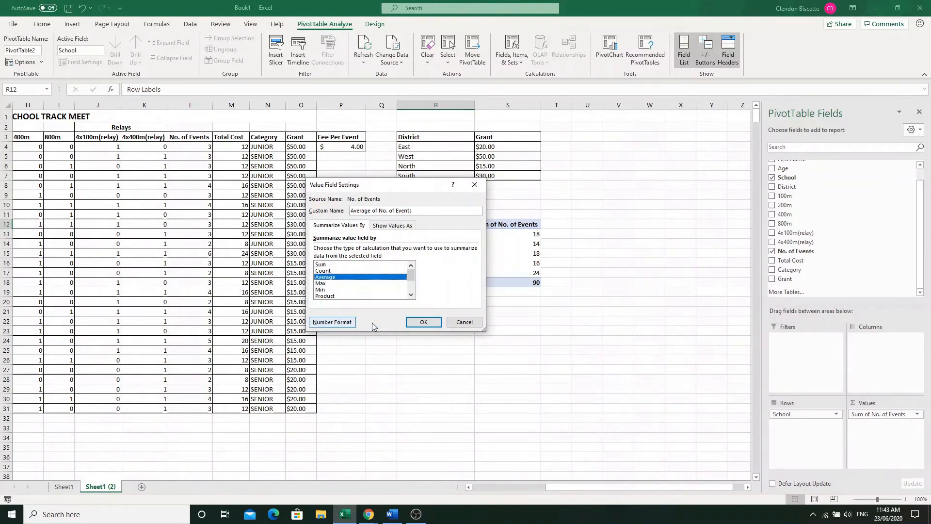
click(423, 322)
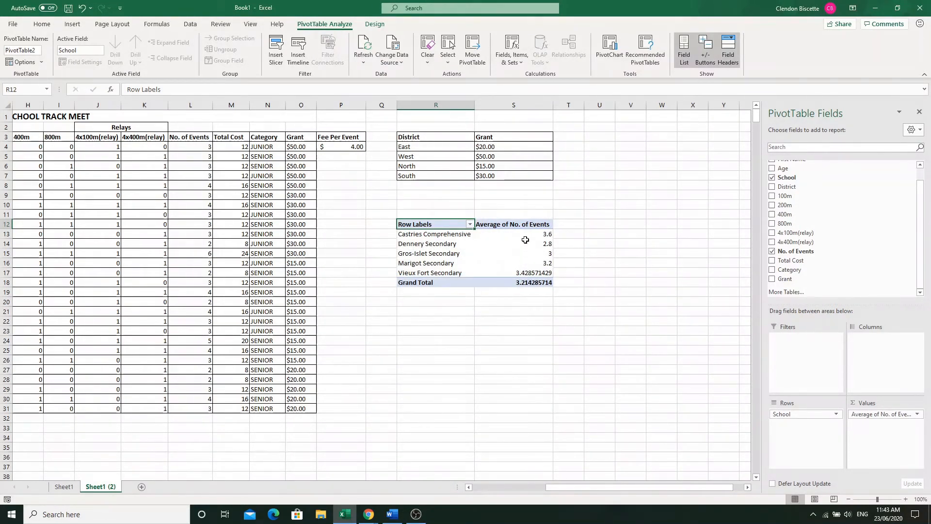
mouse_move(523, 249)
Set the PivotTable's No. of Events value field back to summarizing by Sum.
click(871, 414)
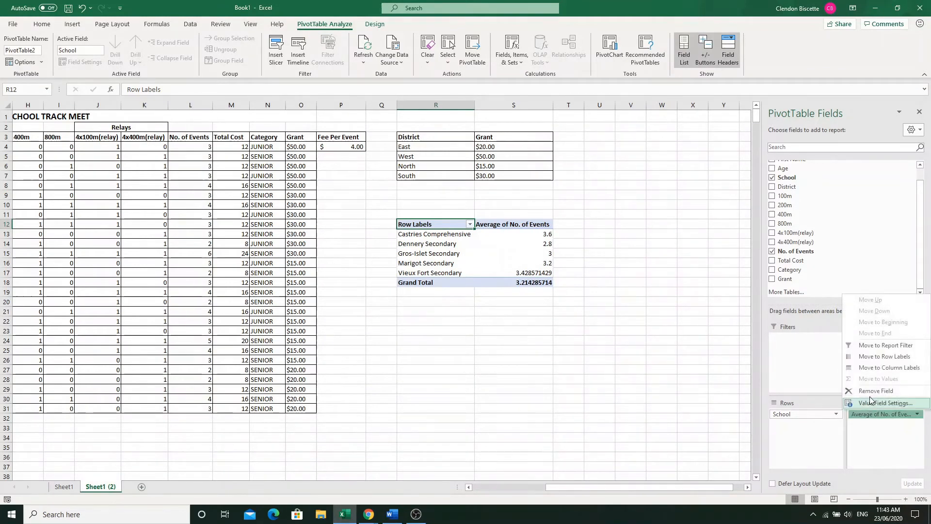
click(871, 403)
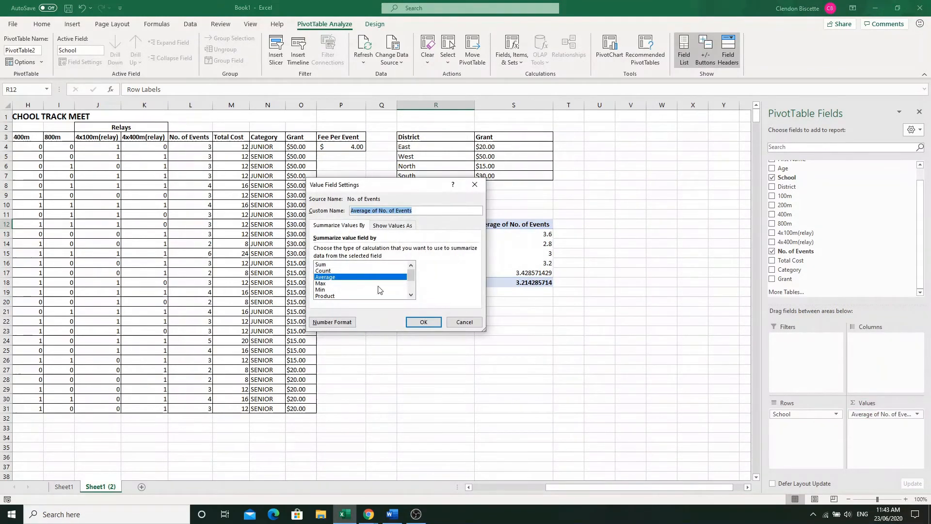
click(320, 265)
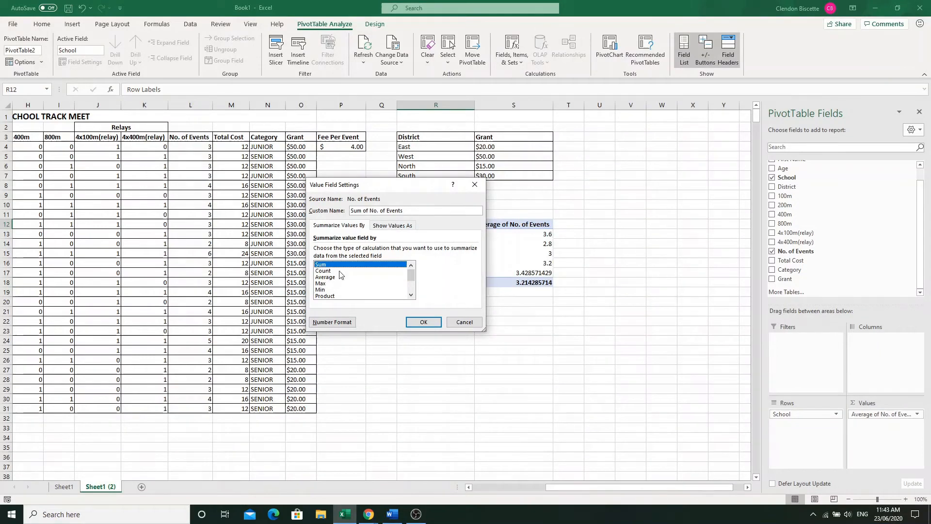
click(423, 322)
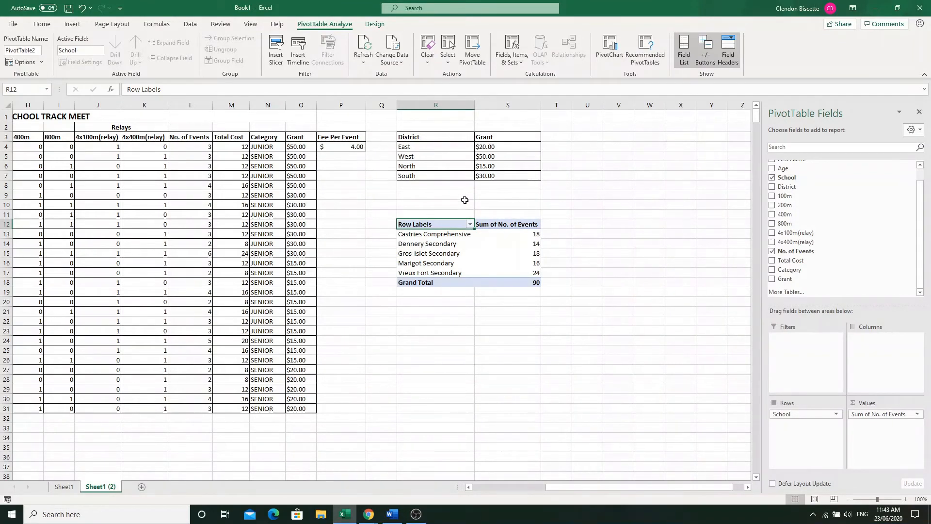
mouse_move(493, 264)
Format the Total Cost figures in M4:M31 with the $ English (United States) accounting format.
click(230, 147)
drag(230, 147, 237, 410)
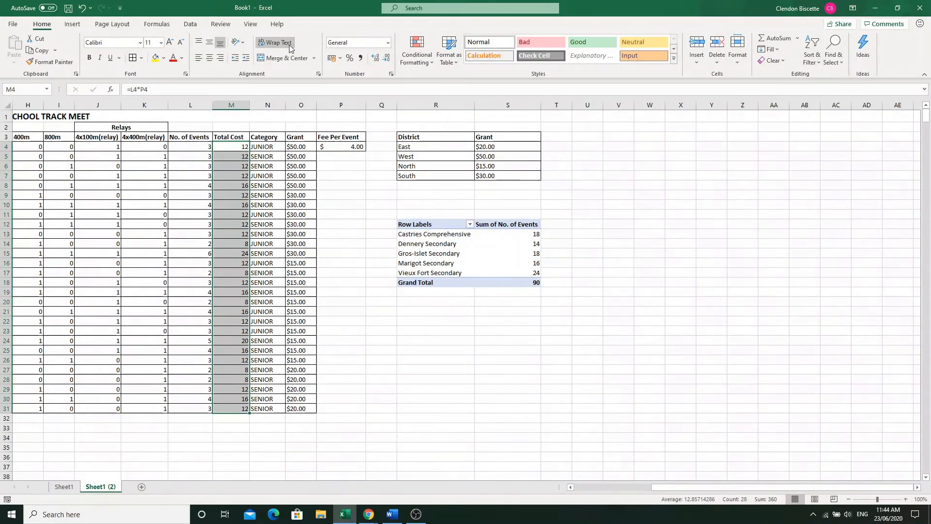
click(339, 58)
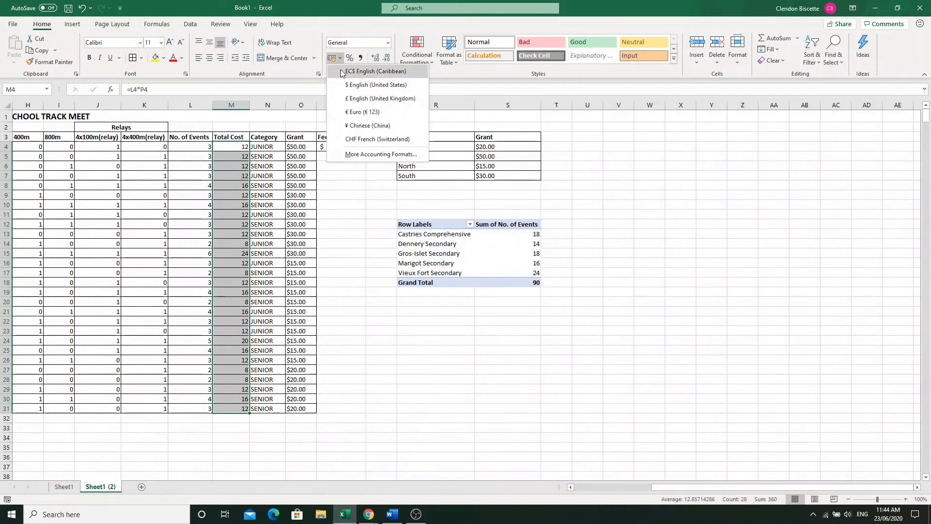
click(350, 90)
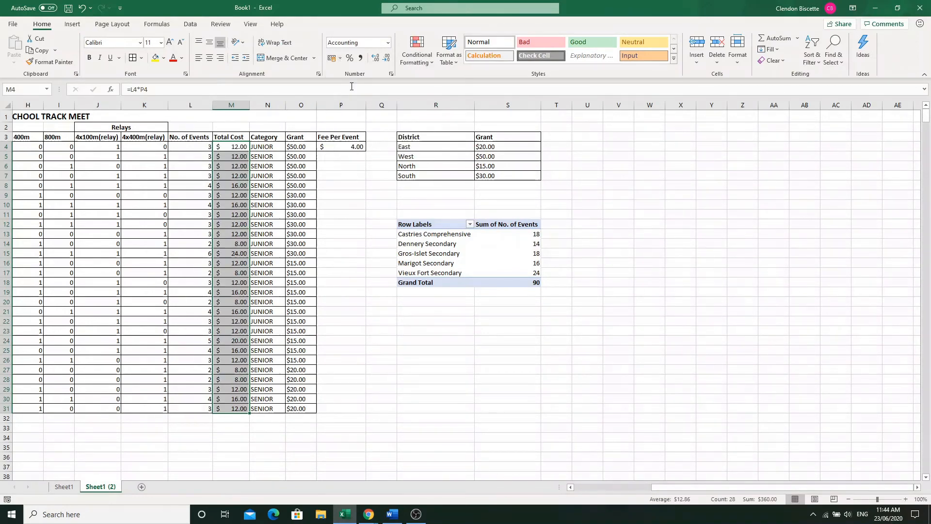
drag(262, 146, 264, 195)
click(262, 147)
click(232, 148)
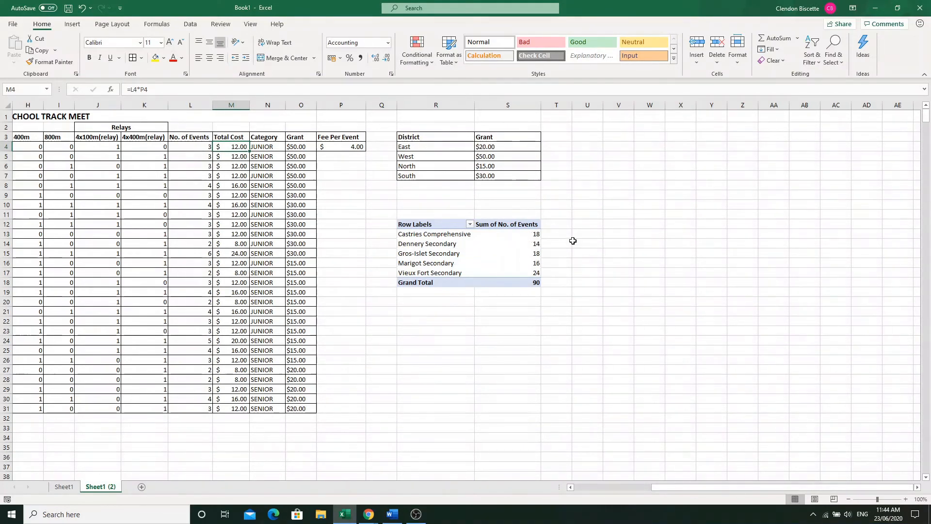
Add Total Cost to the PivotTable values and format T13:T17 with the $ English (United States) accounting format.
click(519, 250)
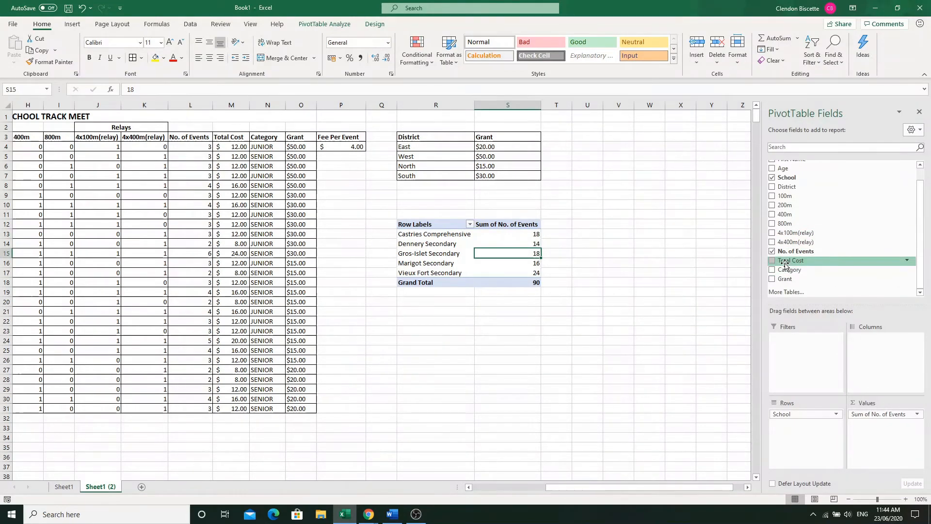
drag(785, 265, 869, 425)
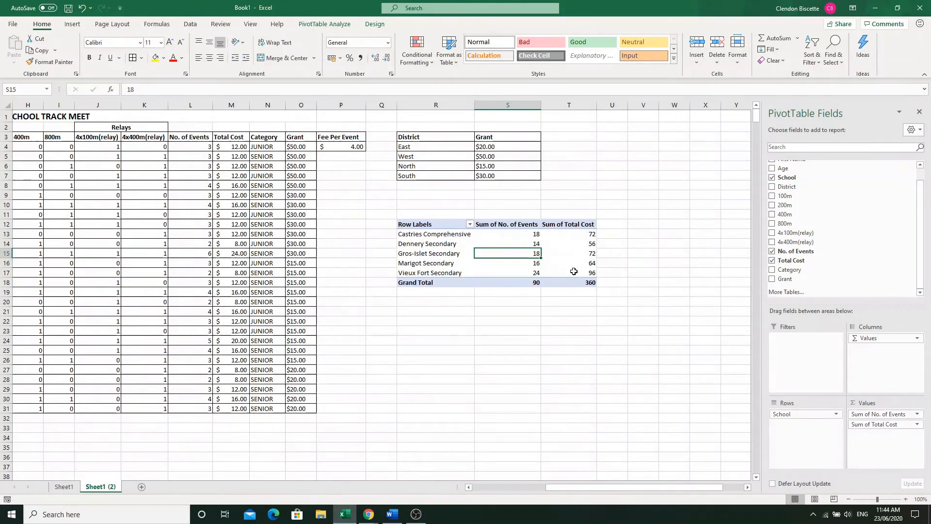
drag(575, 233, 578, 277)
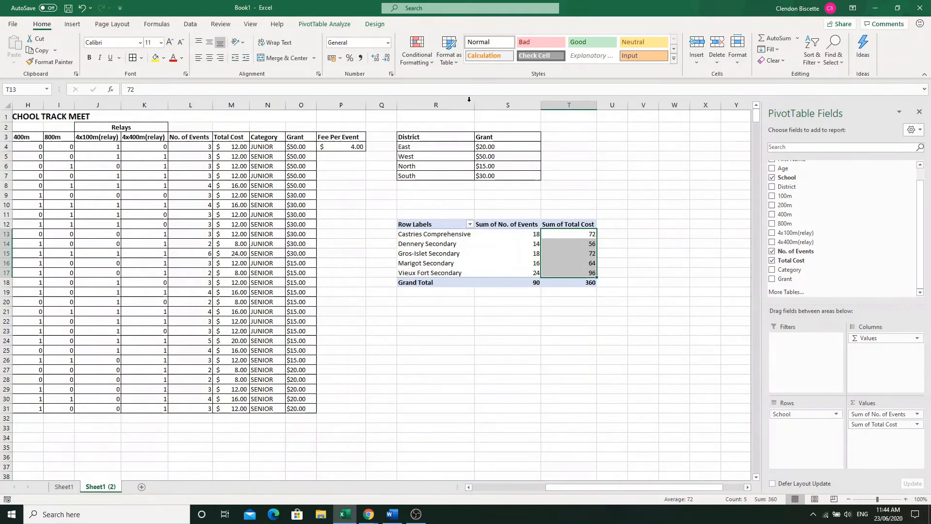
click(340, 58)
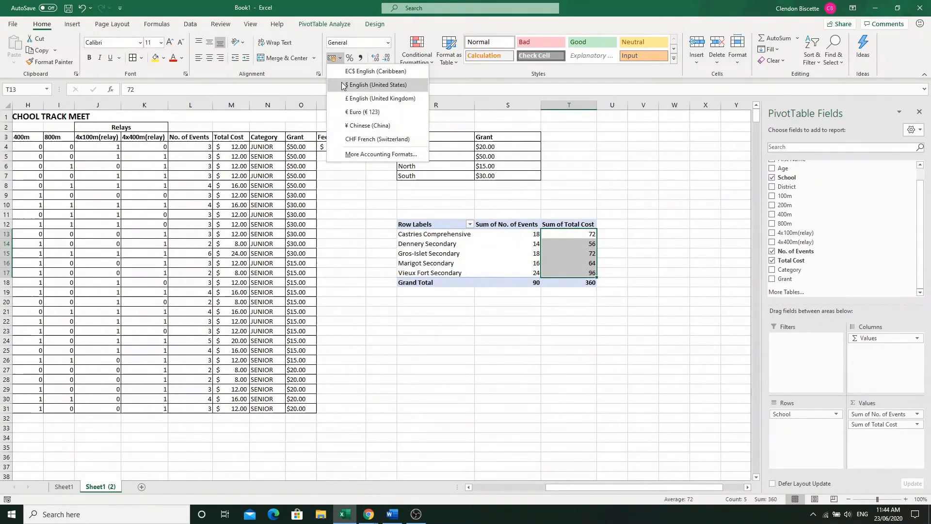
click(343, 85)
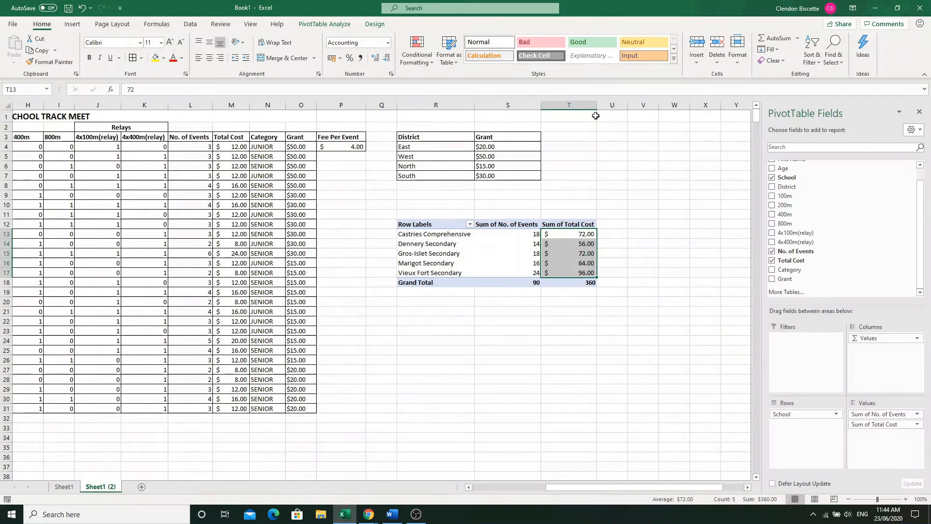
Widen column T slightly so the PivotTable's Total Cost values have more room.
mouse_move(596, 107)
mouse_down()
mouse_move(573, 107)
mouse_move(600, 113)
mouse_up()
click(623, 177)
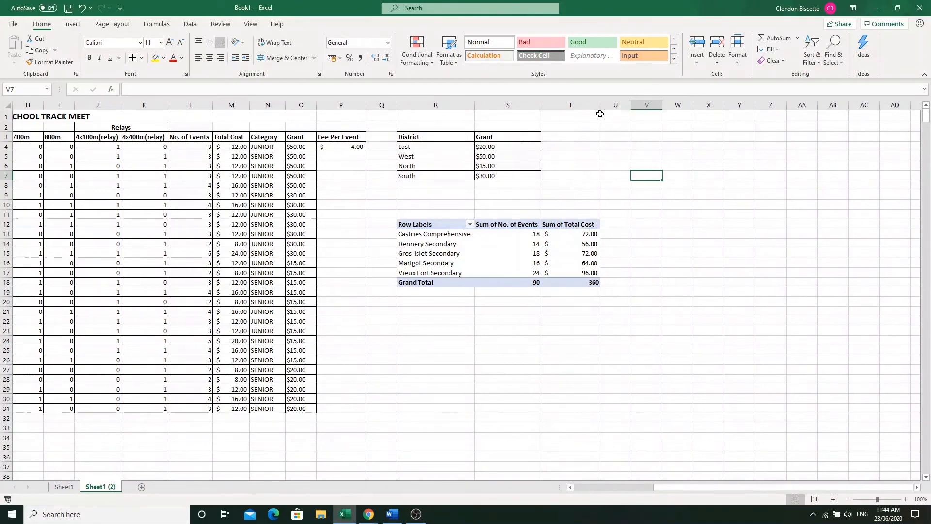
click(468, 302)
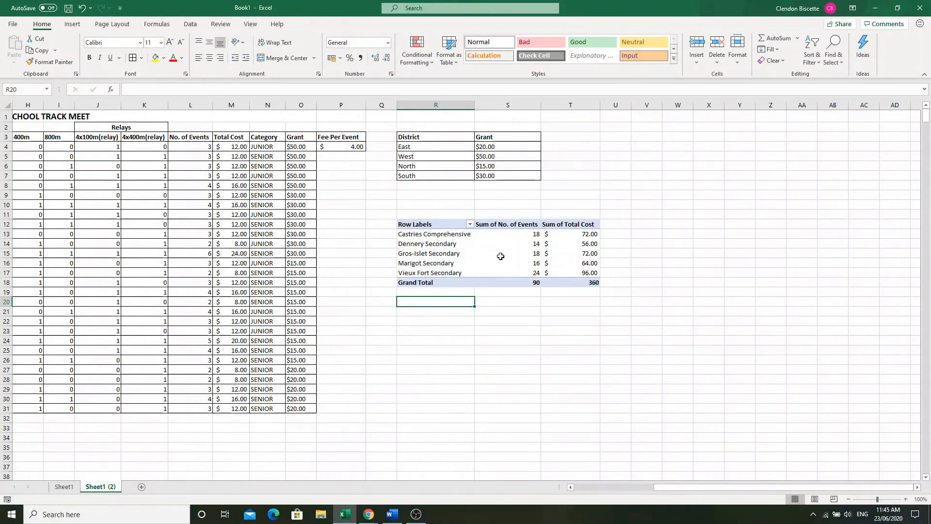
mouse_move(491, 254)
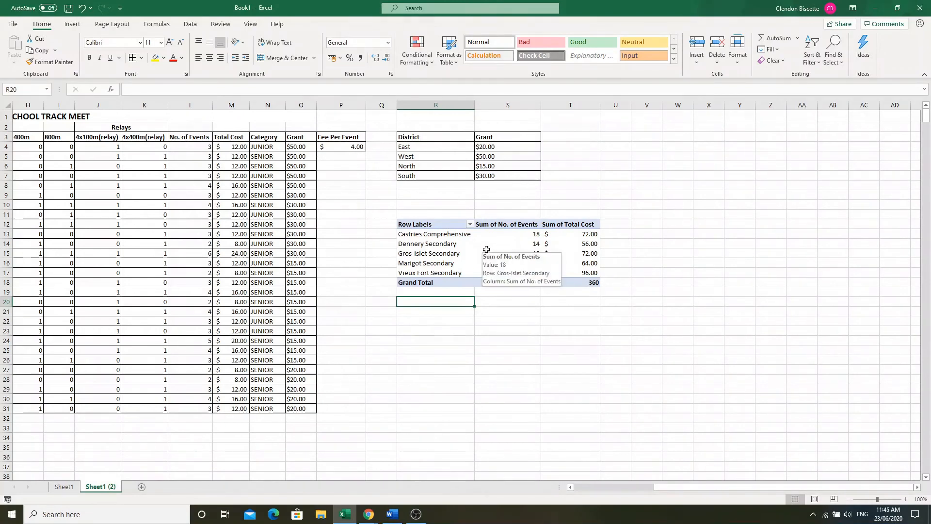
click(615, 237)
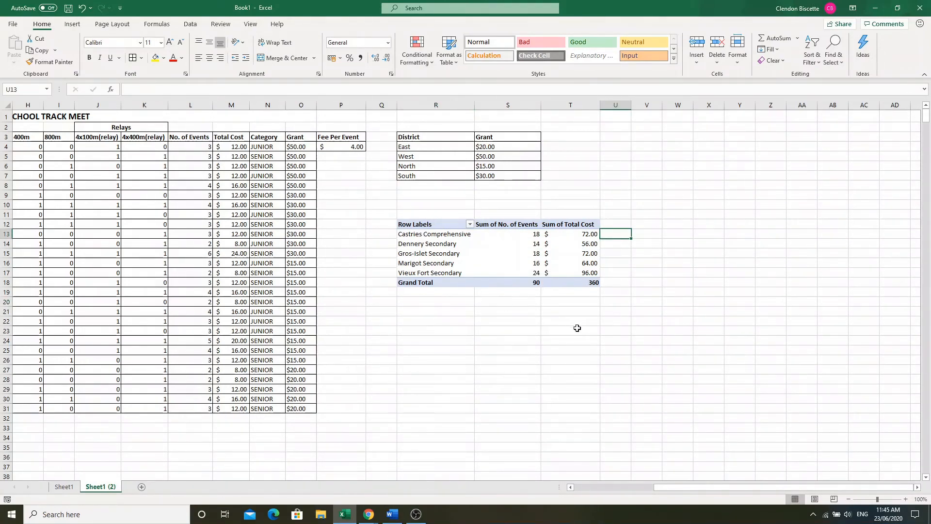
Add the District field to the PivotTable as a report filter.
click(569, 262)
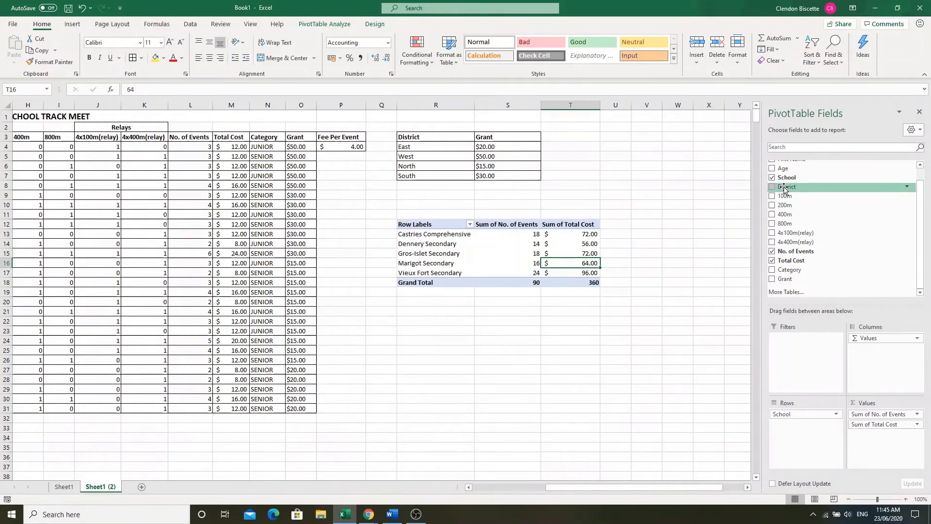
drag(785, 189, 793, 342)
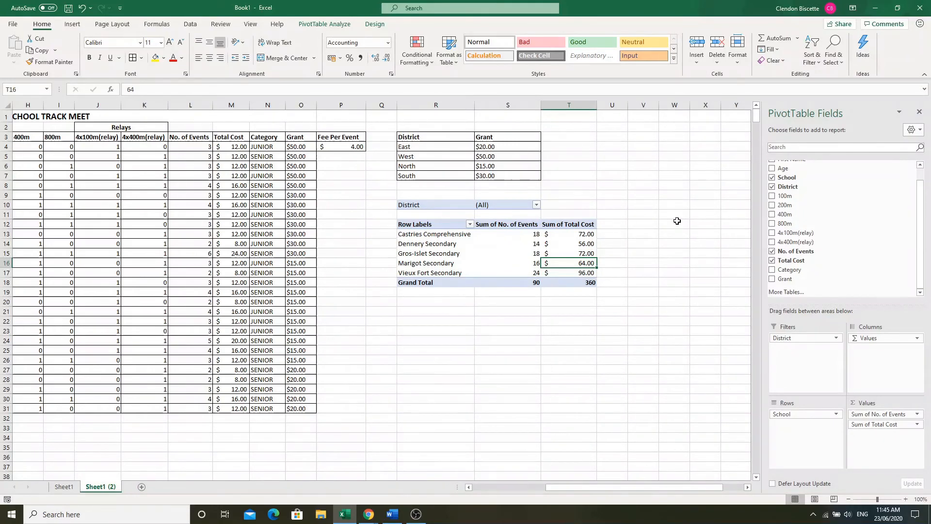
Filter the PivotTable to show only the West district.
click(536, 205)
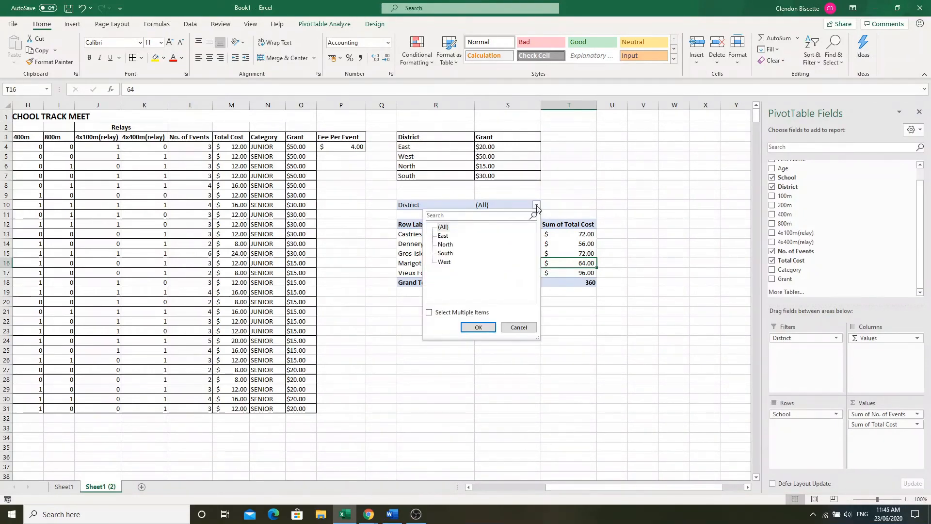
click(442, 262)
click(478, 327)
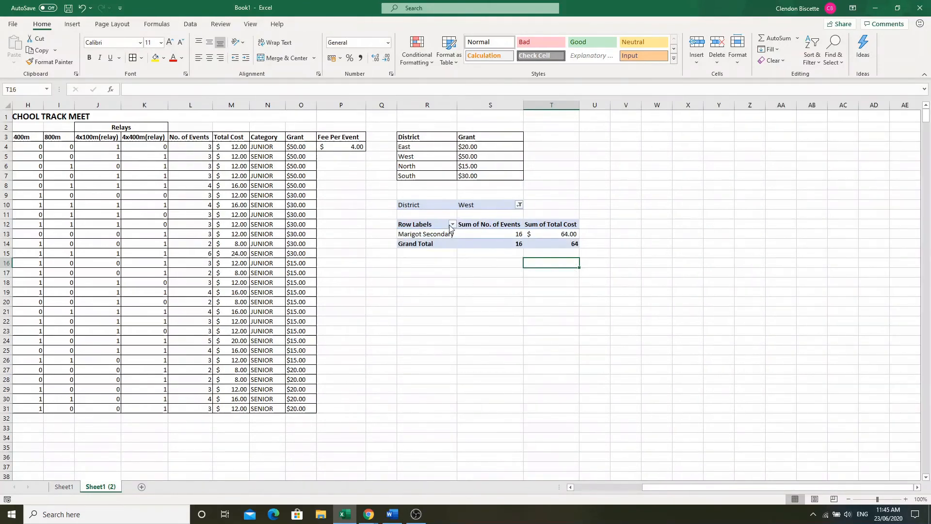
Switch the PivotTable's District filter to East.
click(518, 205)
click(426, 236)
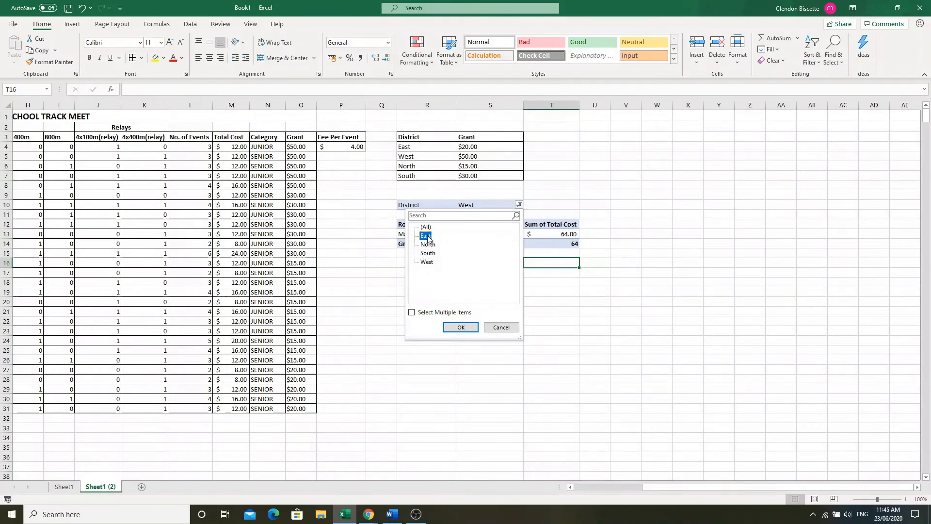
click(461, 327)
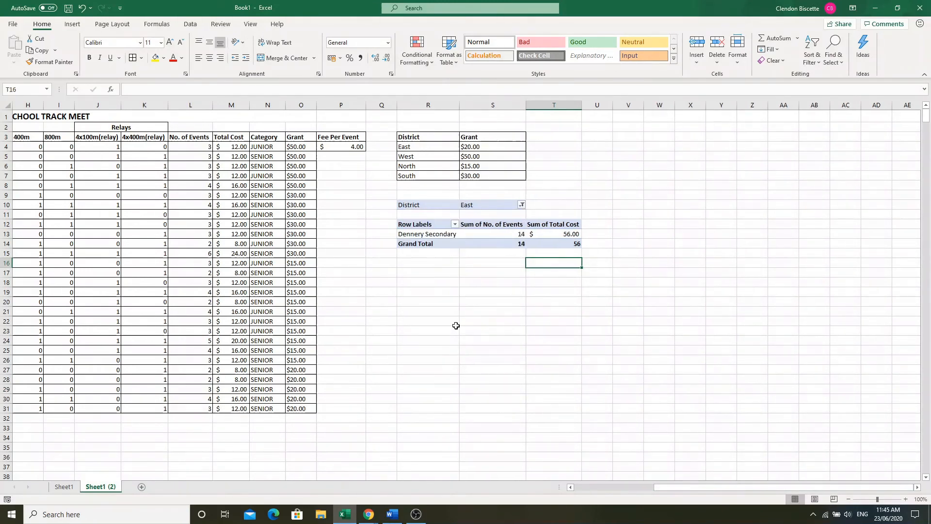
Set the PivotTable's District filter back to (All).
click(521, 205)
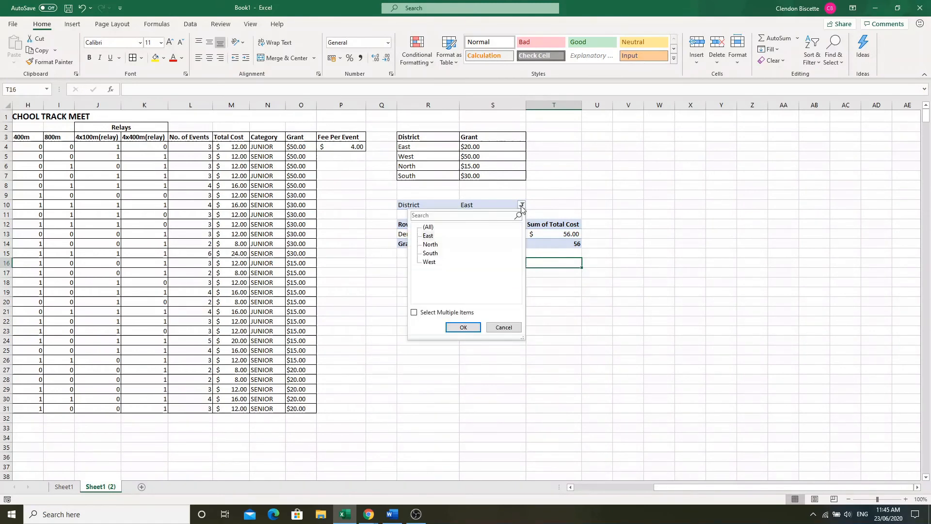
click(429, 228)
click(463, 326)
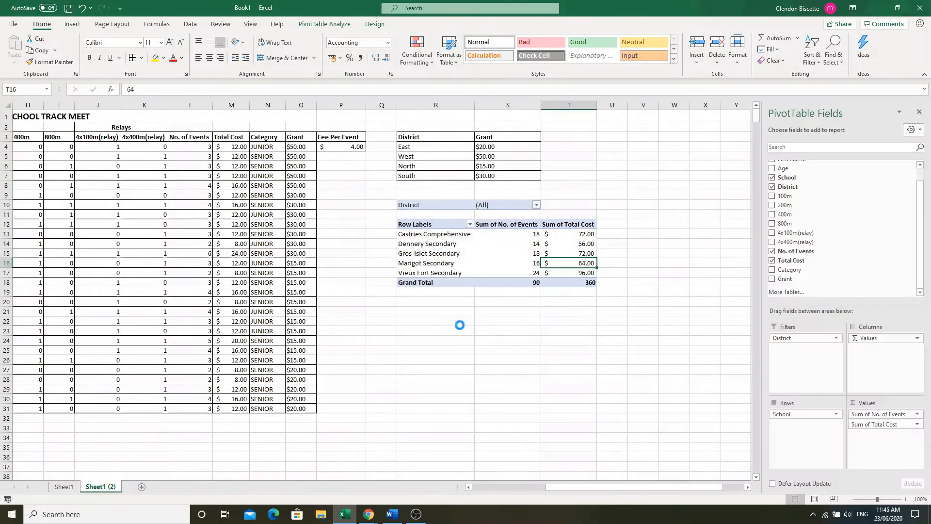
click(671, 234)
click(514, 311)
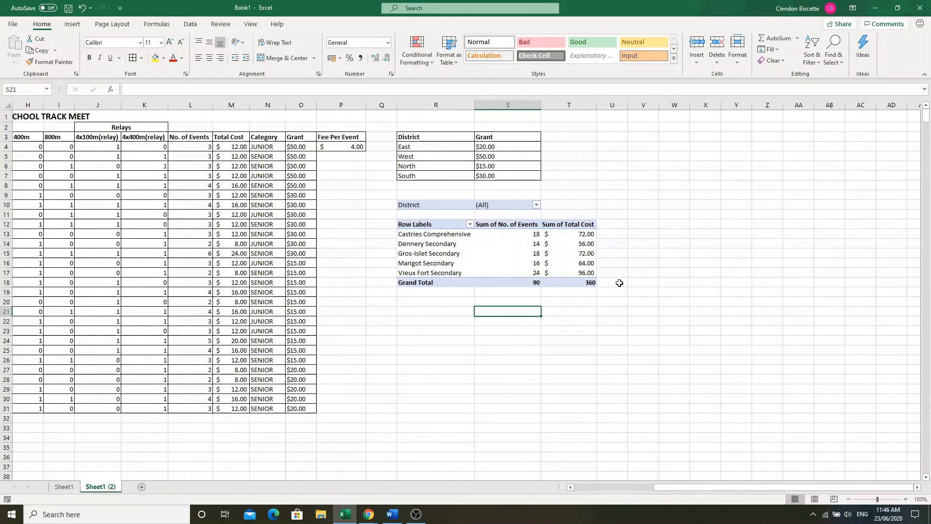
click(526, 253)
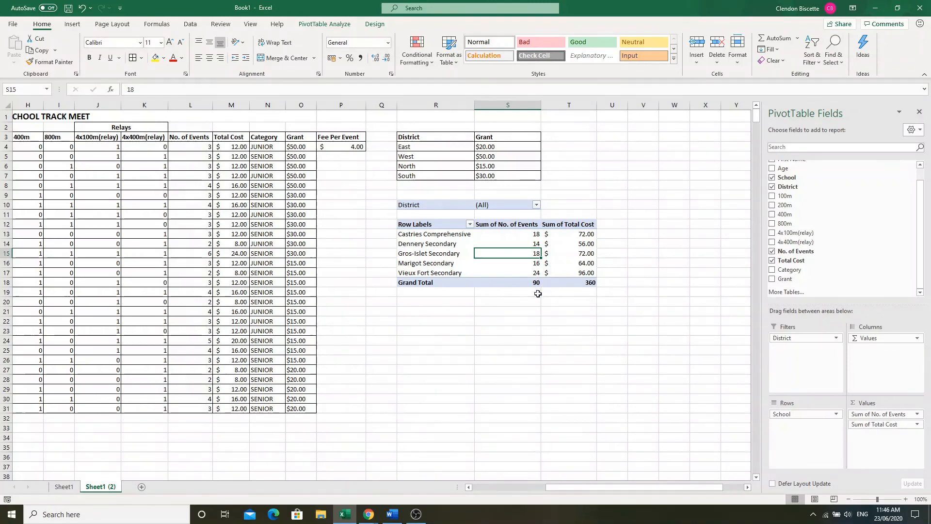
click(538, 309)
click(616, 243)
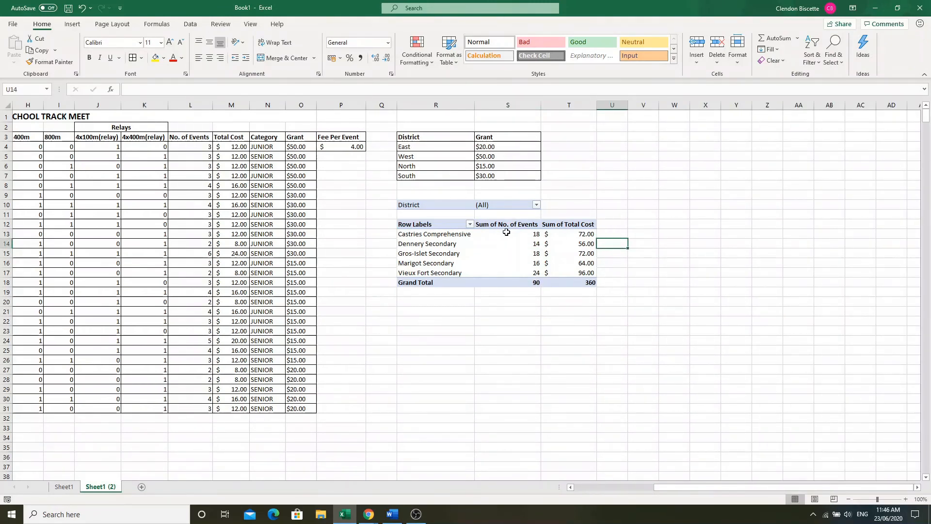
click(370, 207)
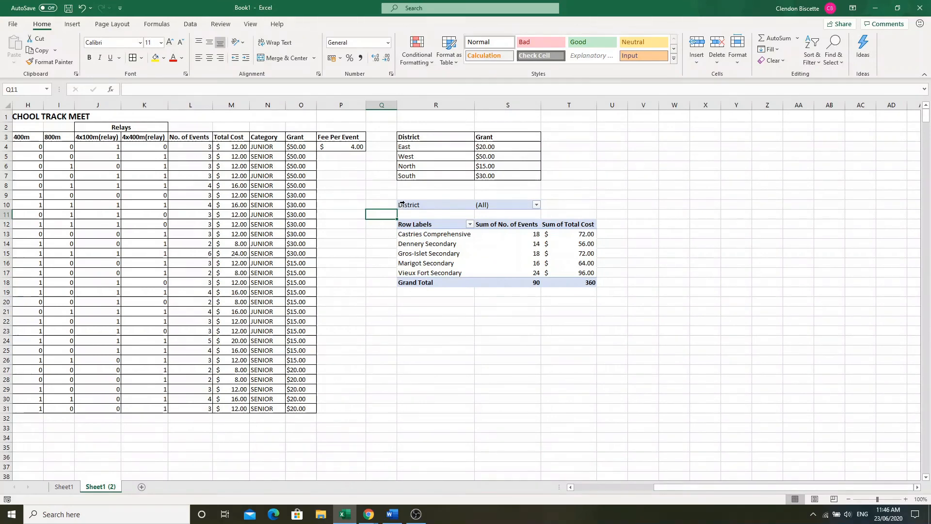
click(427, 194)
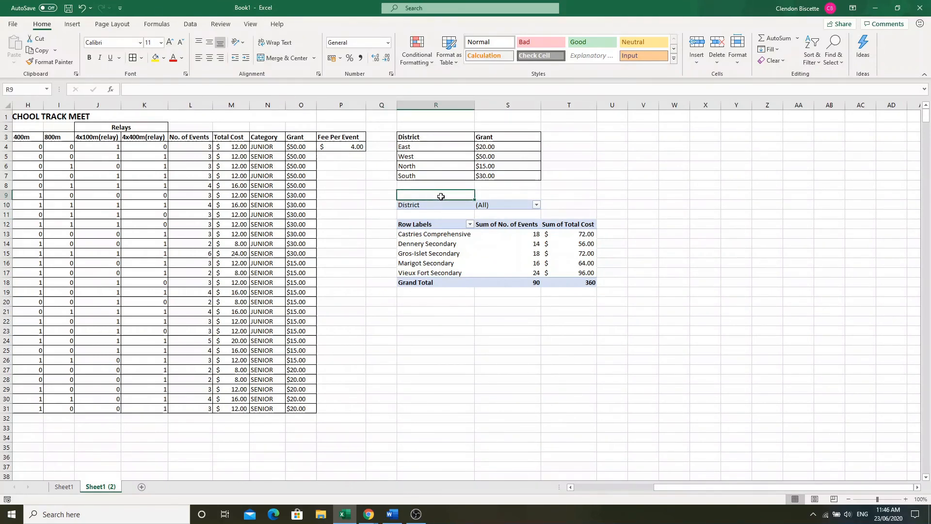
mouse_move(481, 252)
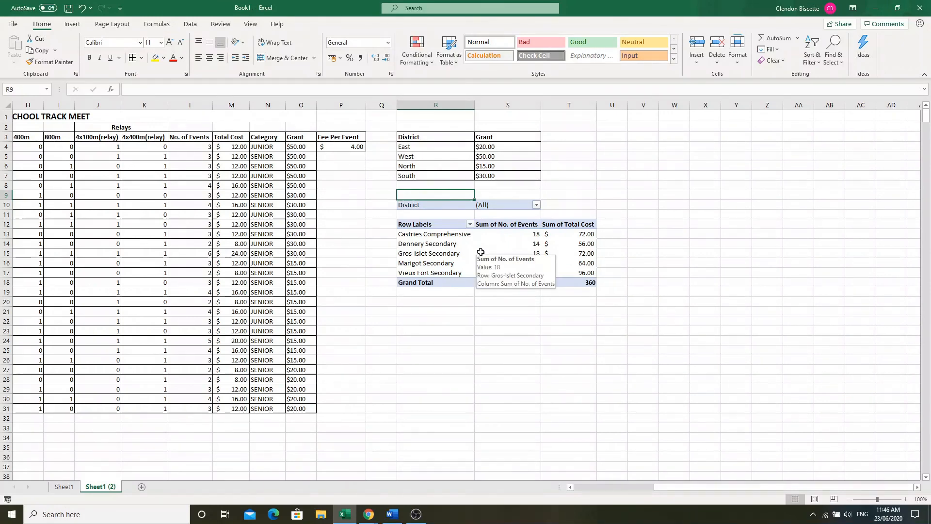
click(702, 309)
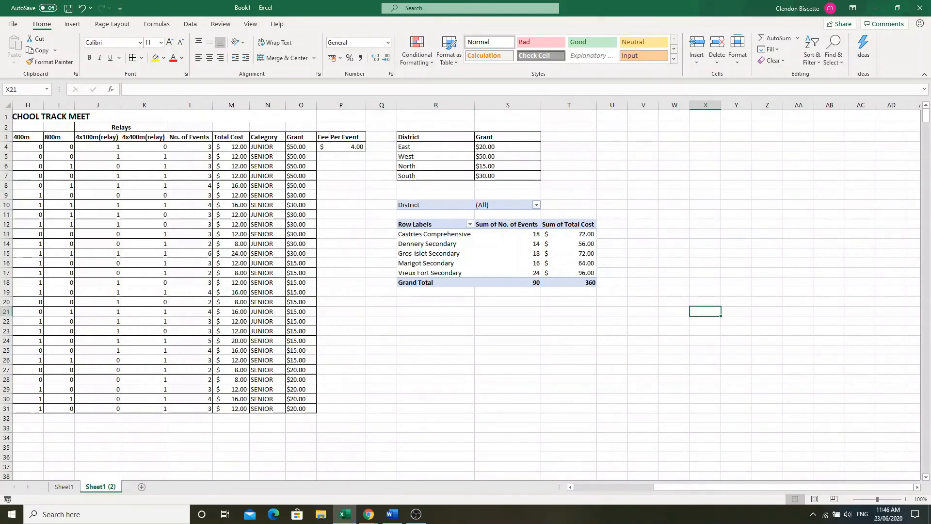